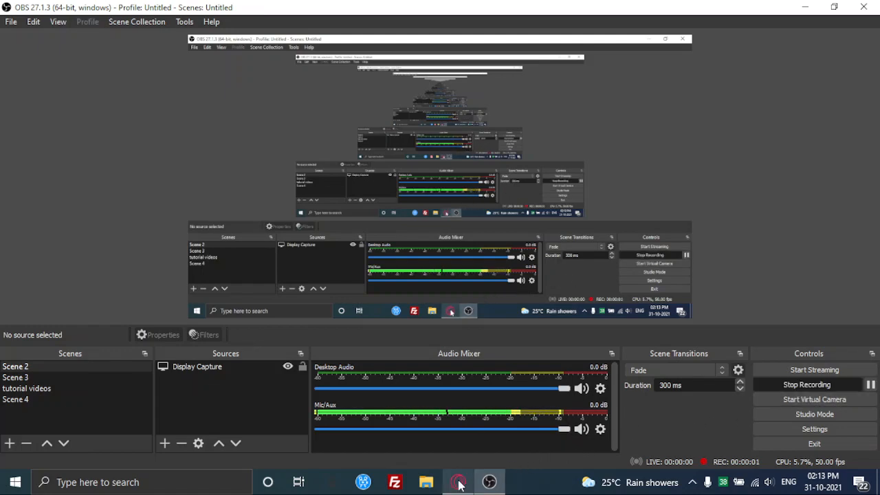
# Bring the browser forward and load the QloxHost Dashactyl dashboard
pyautogui.click(459, 483)
pyautogui.click(427, 256)
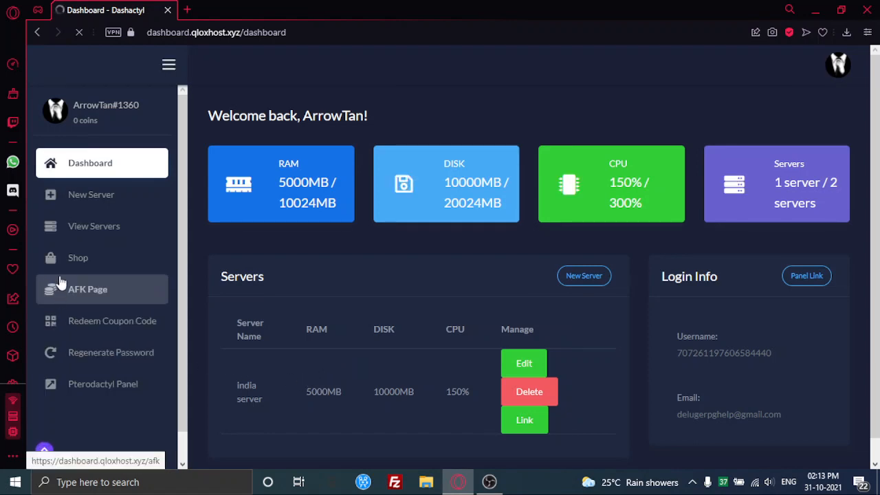
# Start a new server in the Delhi Open location named 'delhi server'
pyautogui.click(79, 203)
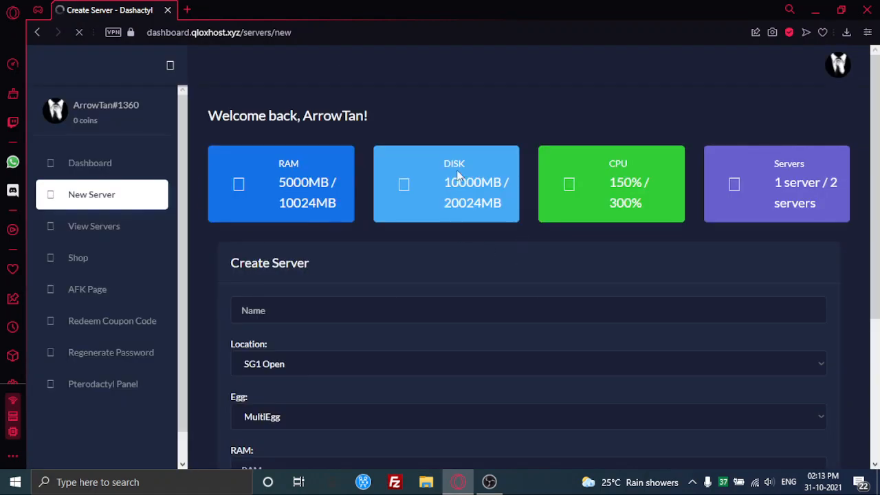
pyautogui.scroll(-1, 415, 262)
pyautogui.click(290, 297)
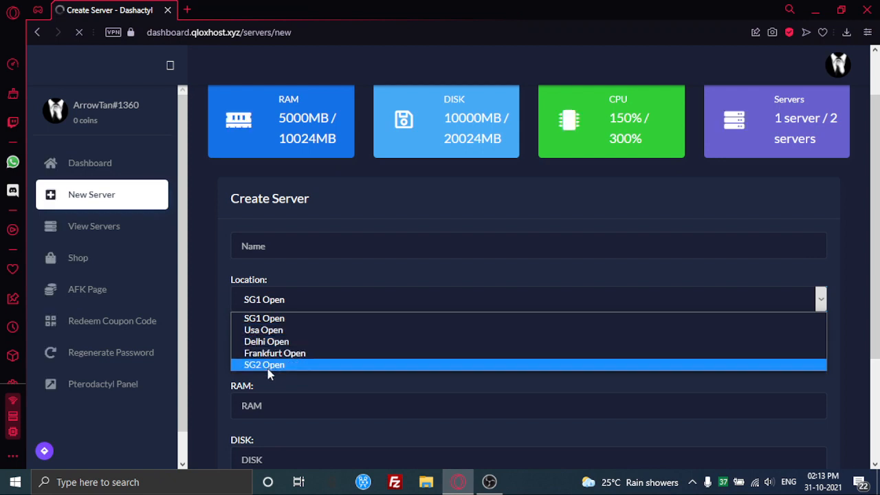
pyautogui.click(263, 341)
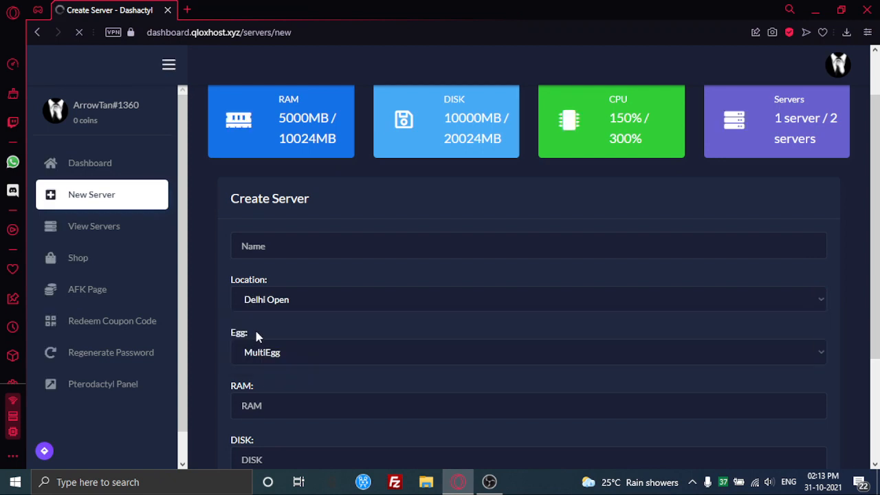
pyautogui.click(272, 245)
pyautogui.write('delhi server')
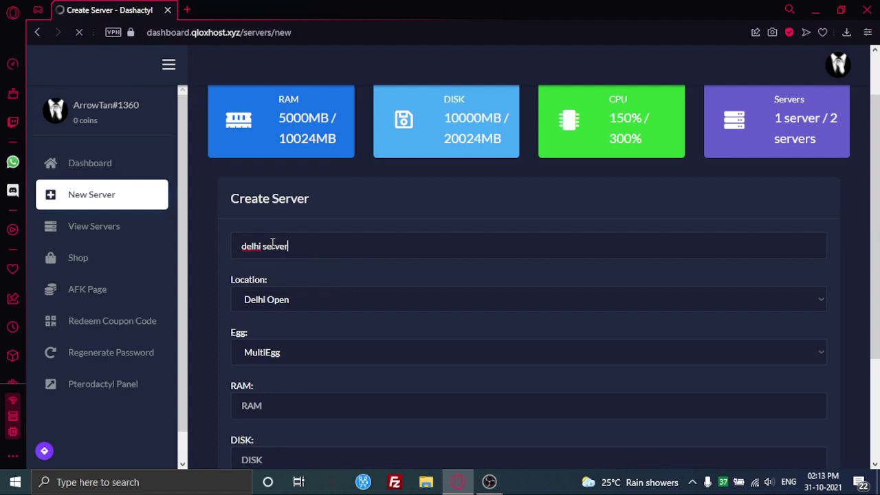
pyautogui.scroll(-2, 272, 275)
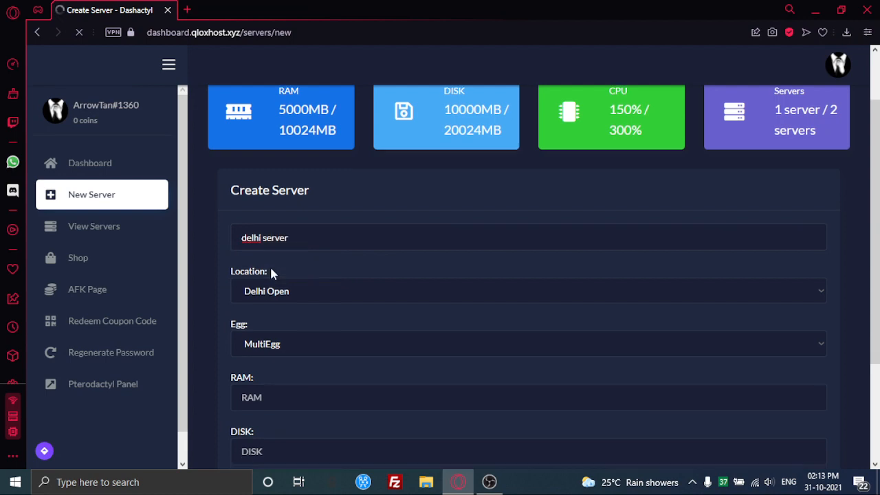
pyautogui.scroll(-2, 262, 261)
# Keep MultiEgg as the server egg
pyautogui.click(255, 223)
pyautogui.click(253, 241)
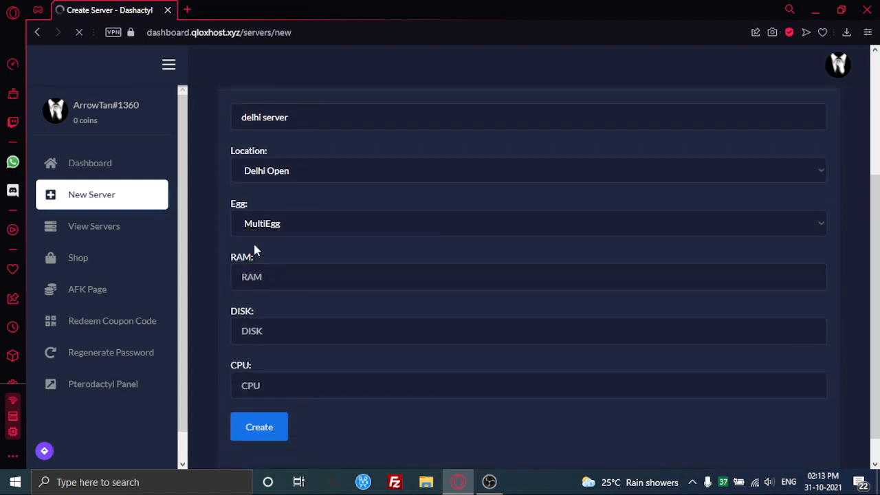
pyautogui.click(253, 223)
pyautogui.click(260, 317)
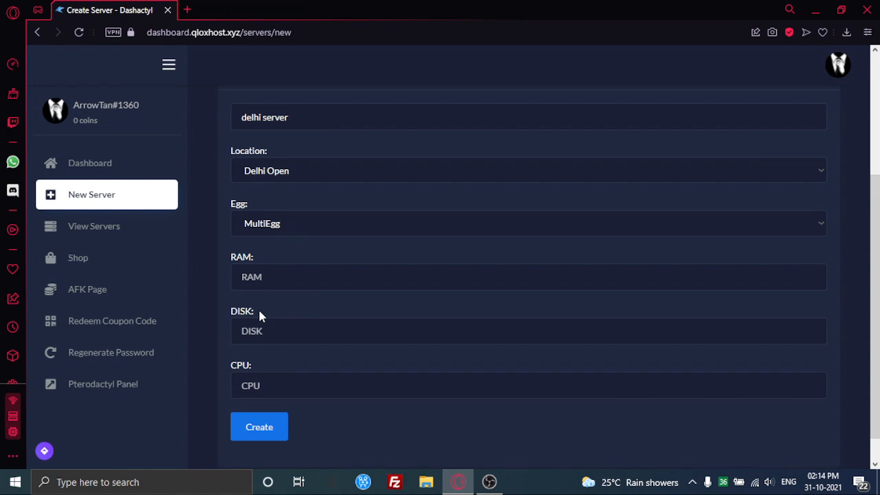
# Allocate 5000 RAM, 5120 disk and 150 CPU, then submit the form
pyautogui.click(259, 277)
pyautogui.write('50000')
pyautogui.click(275, 337)
pyautogui.write('5120')
pyautogui.click(244, 390)
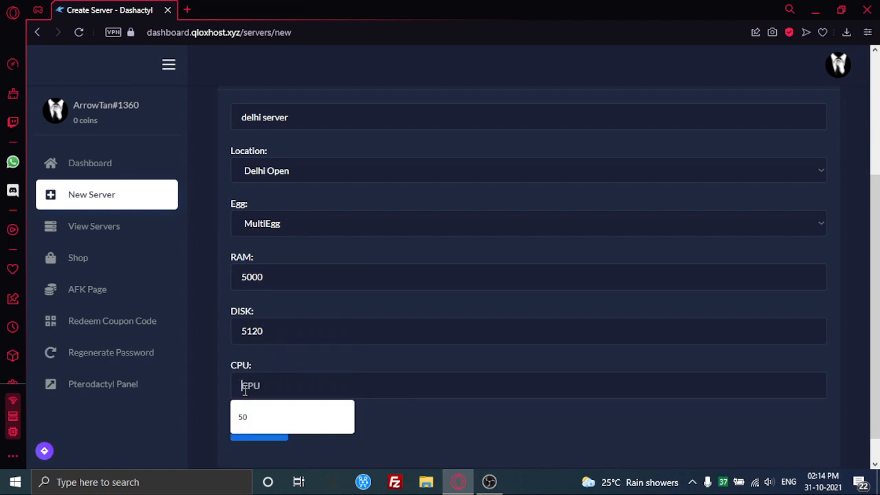
pyautogui.write('150')
pyautogui.press('Return')
pyautogui.scroll(1, 687, 165)
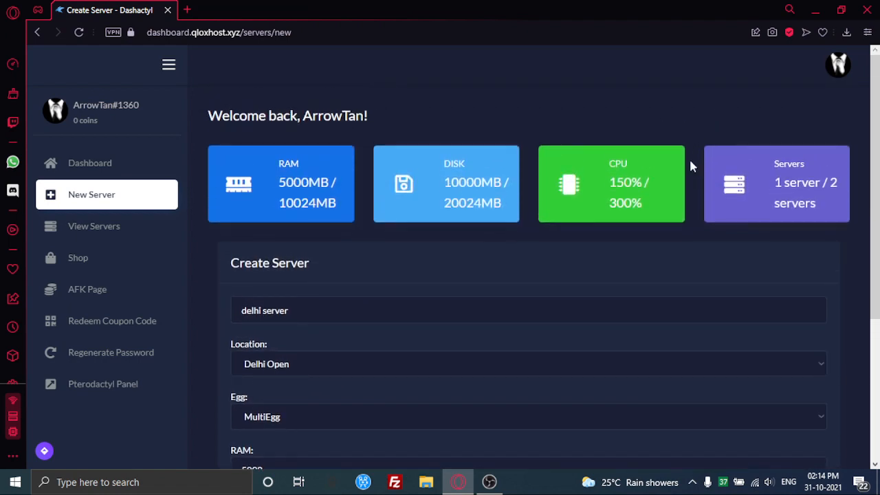
pyautogui.scroll(-3, 510, 248)
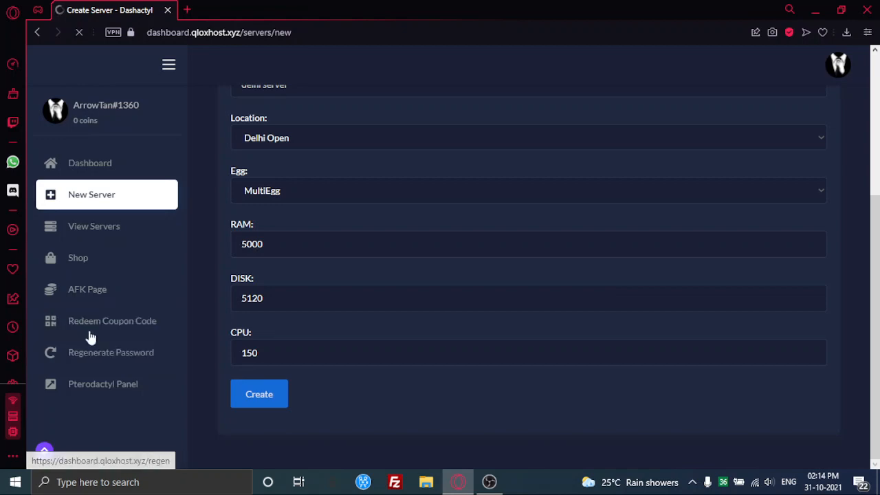
# Open the Pterodactyl Panel link from the sidebar in a new tab
pyautogui.rightClick(82, 389)
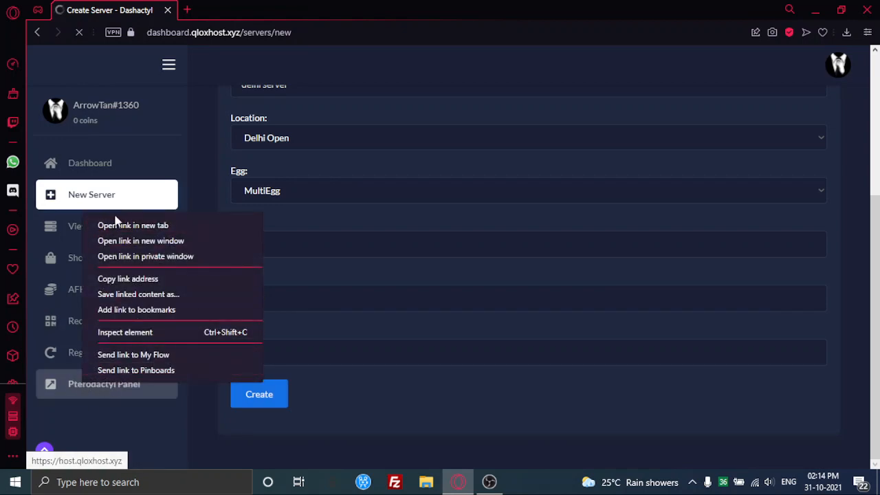
pyautogui.click(134, 225)
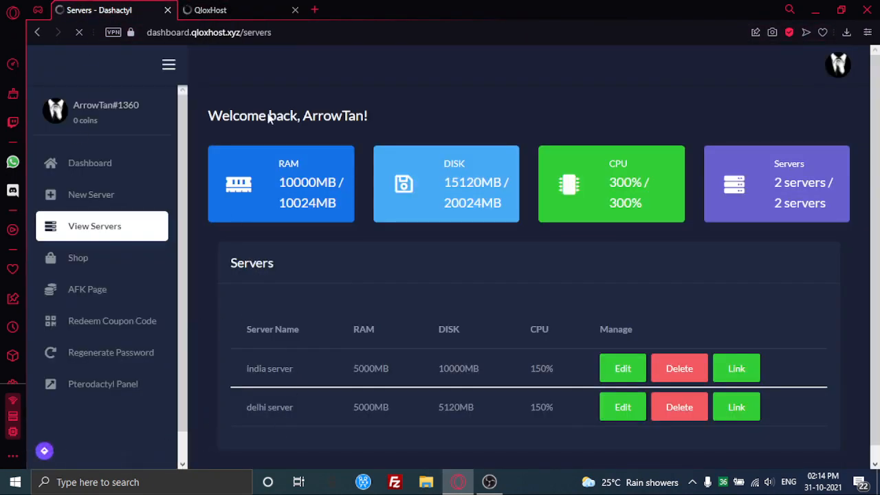
# Open delhi server's console in the panel tab, start it and reload the page
pyautogui.click(219, 10)
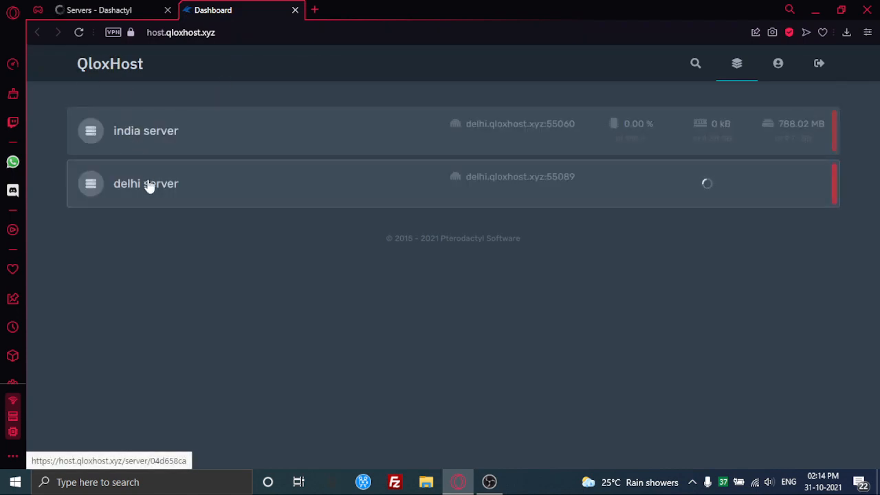
pyautogui.click(147, 183)
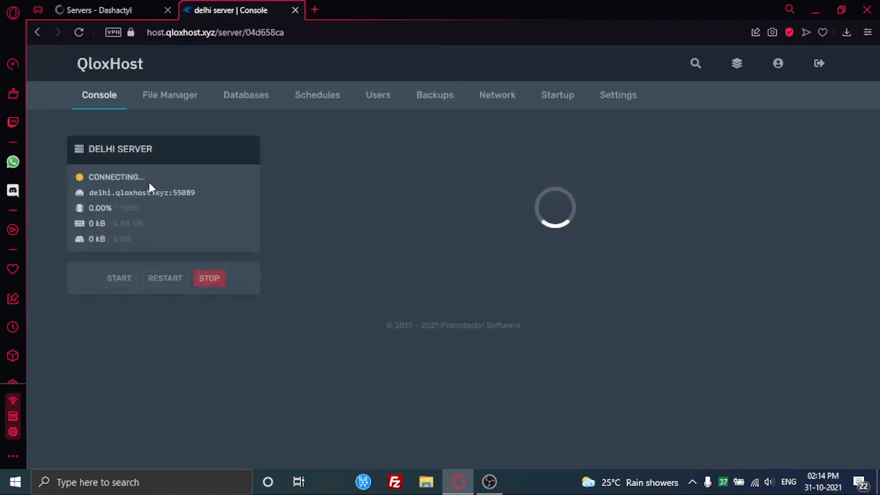
pyautogui.click(117, 278)
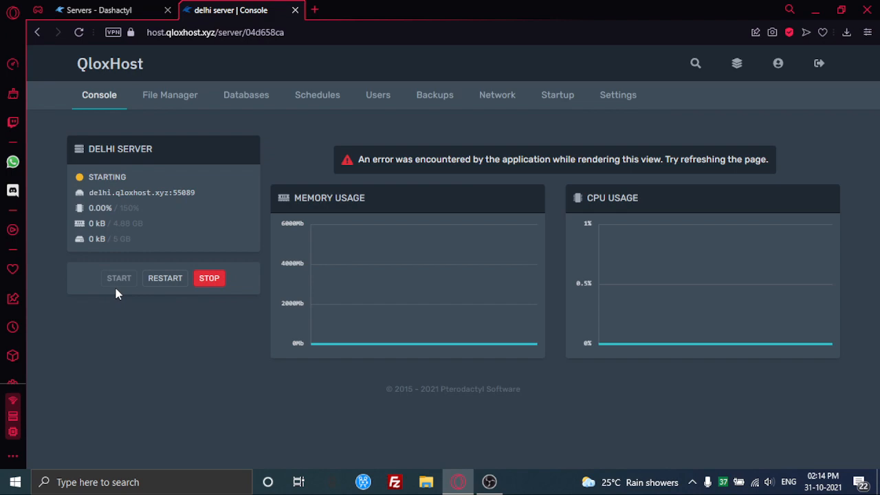
pyautogui.click(99, 94)
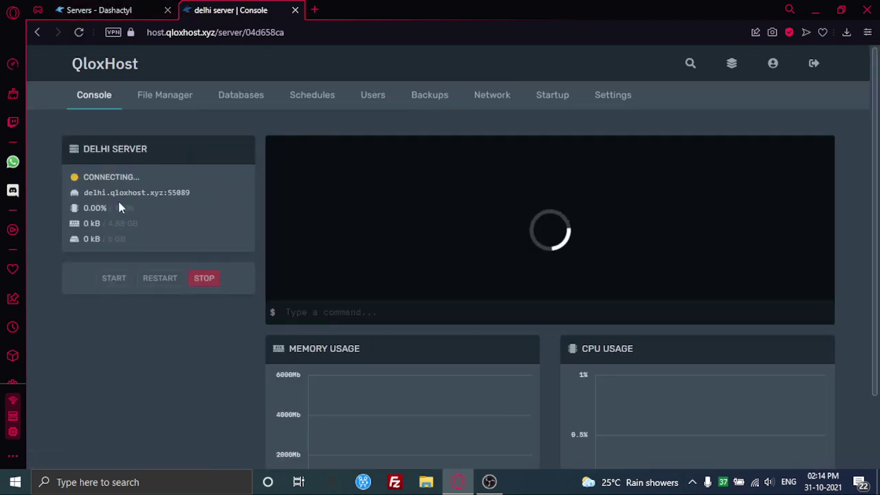
# Copy the server address and answer the console menu: Minecraft Java, PaperMC, version 1.16.5
pyautogui.click(117, 195)
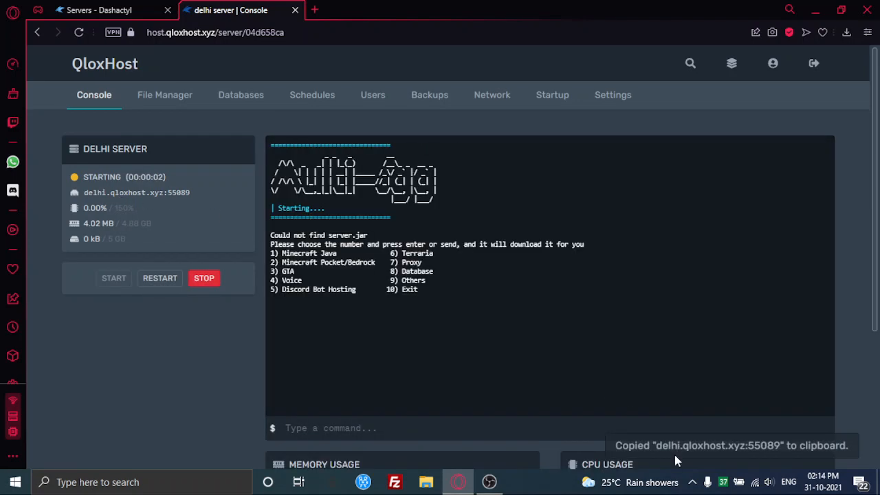
pyautogui.click(351, 425)
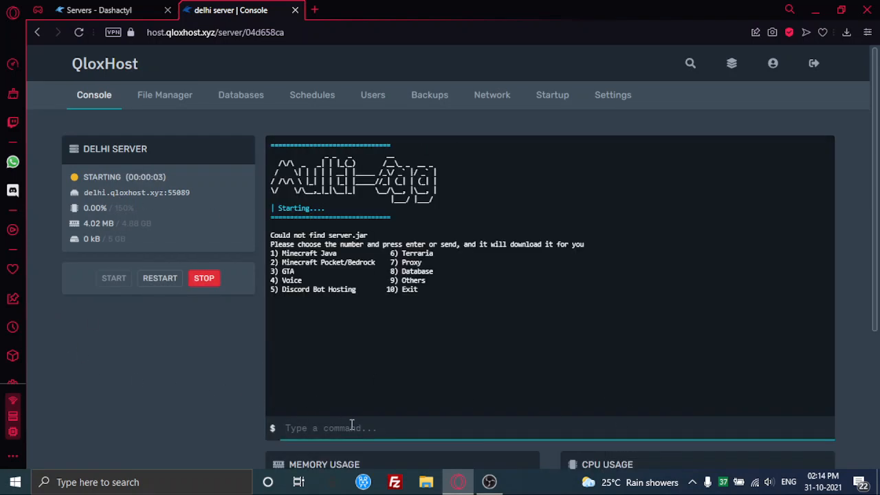
pyautogui.write('1')
pyautogui.press('Return')
pyautogui.write('1.')
pyautogui.press('Return')
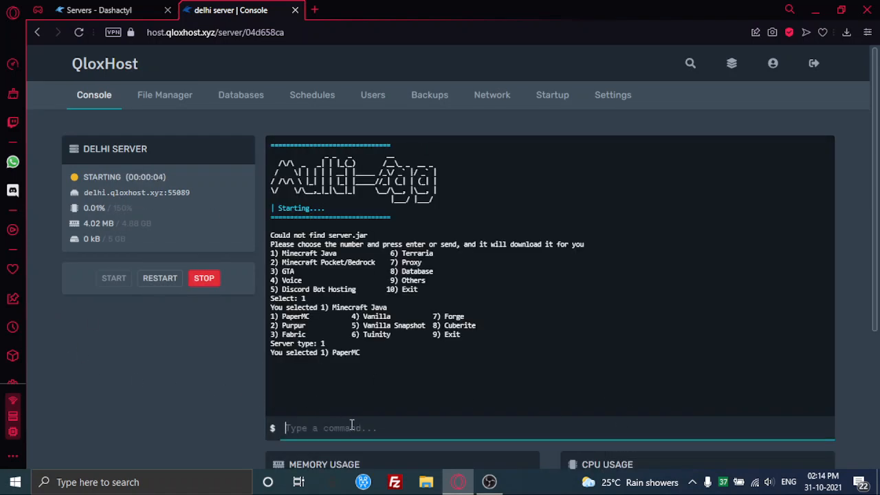
pyautogui.write('1.17')
pyautogui.press('Return')
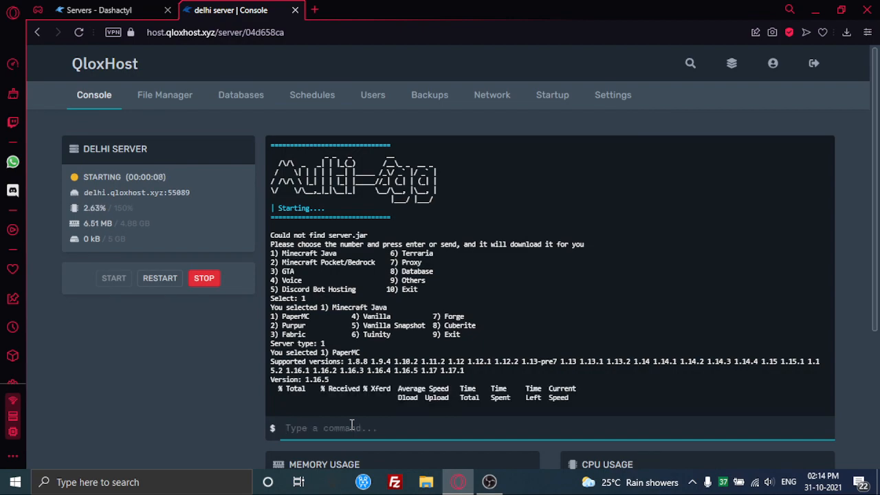
# Choose java16 as the Java version, then bring OBS back to the front
pyautogui.click(459, 482)
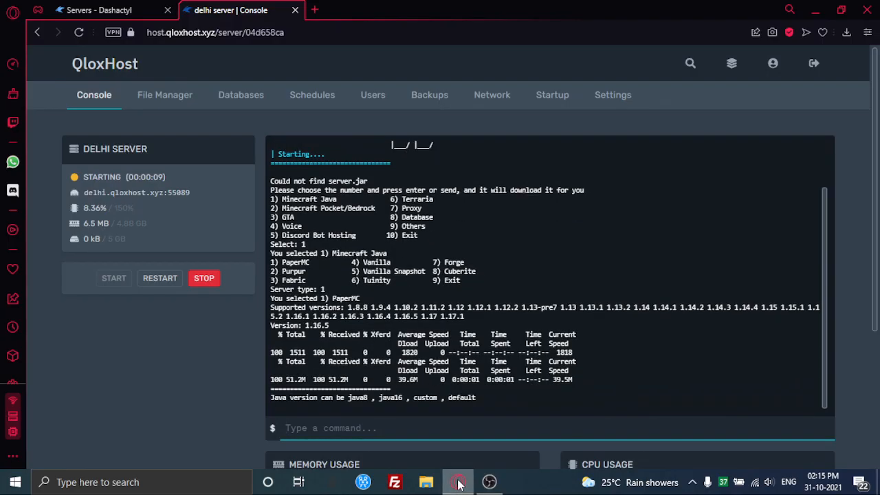
pyautogui.write('java16')
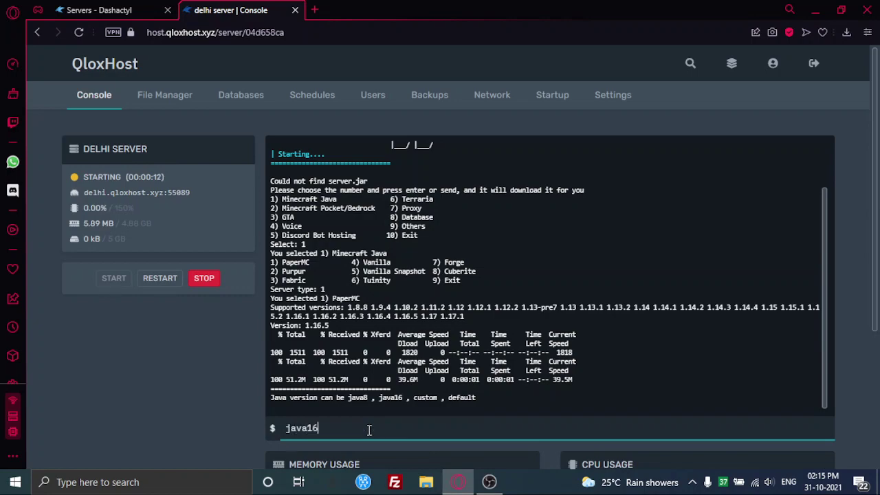
pyautogui.press('Return')
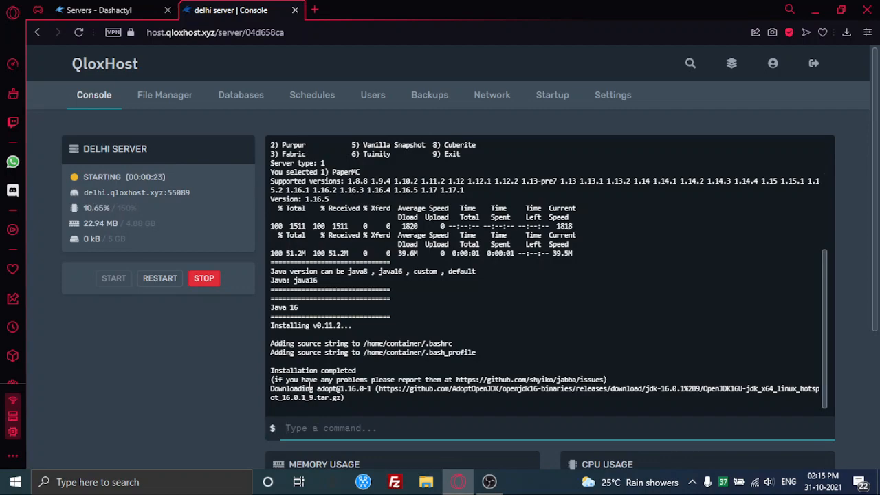
pyautogui.click(490, 481)
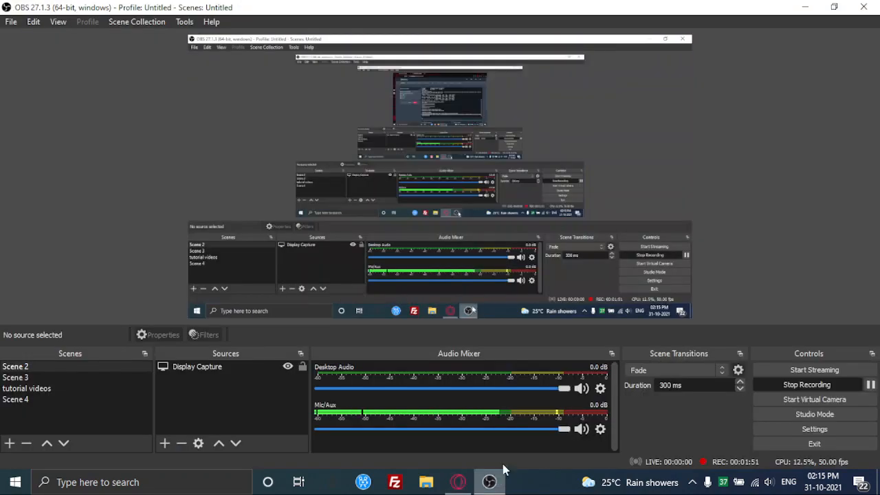